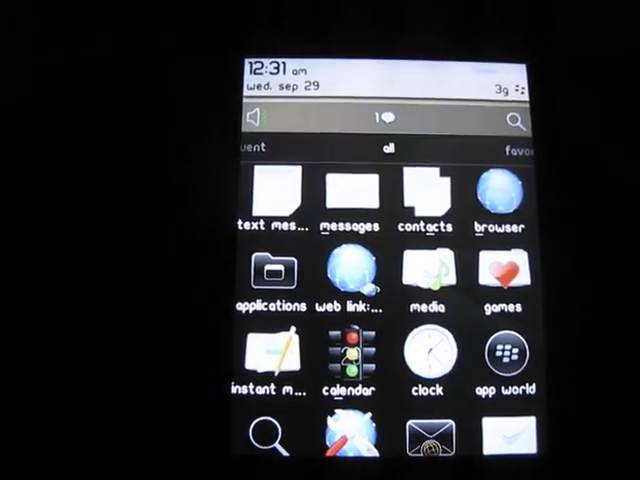
scroll(380, 320, down, 1)
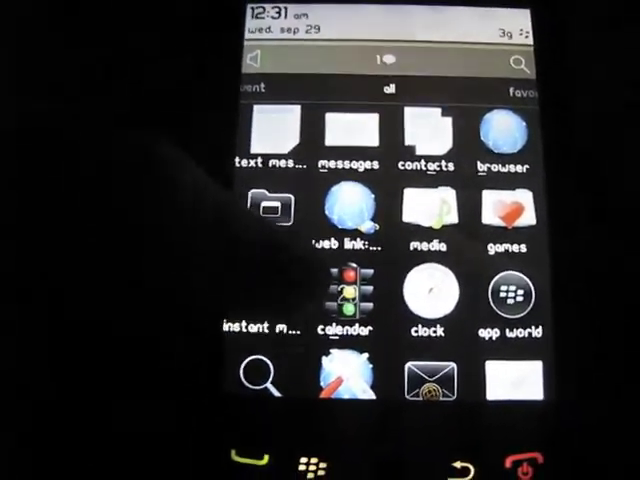
scroll(385, 250, down, 5)
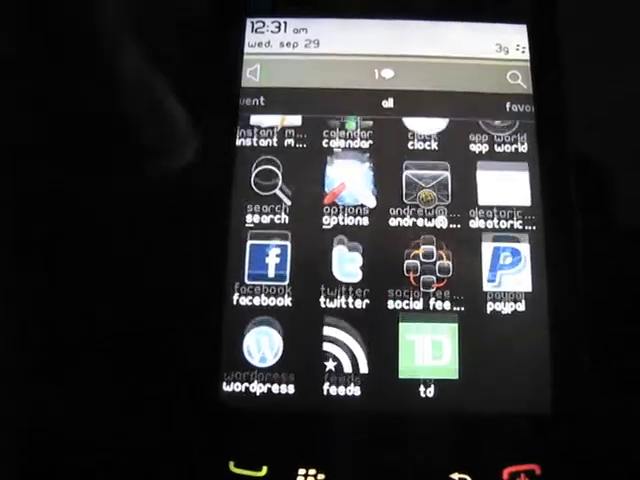
scroll(400, 260, up, 5)
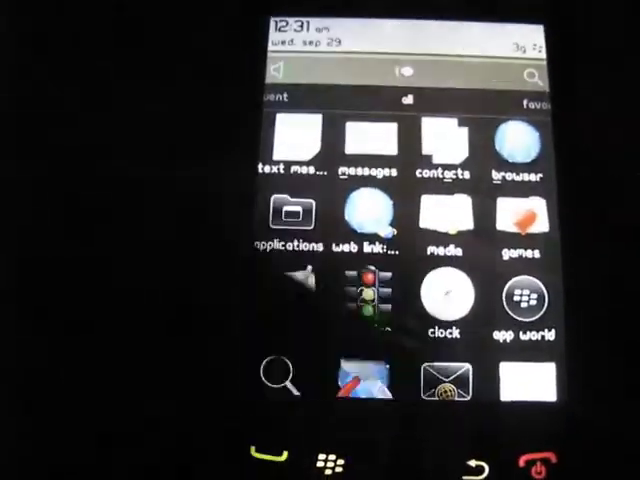
Collapse the app tray to one row, re-expand it to the full grid, and show the home-screen menu.
drag(400, 200, 400, 380)
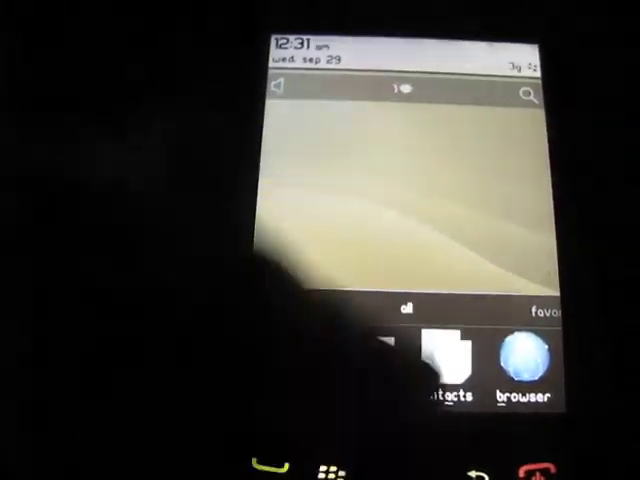
drag(350, 330, 350, 160)
key(Menu)
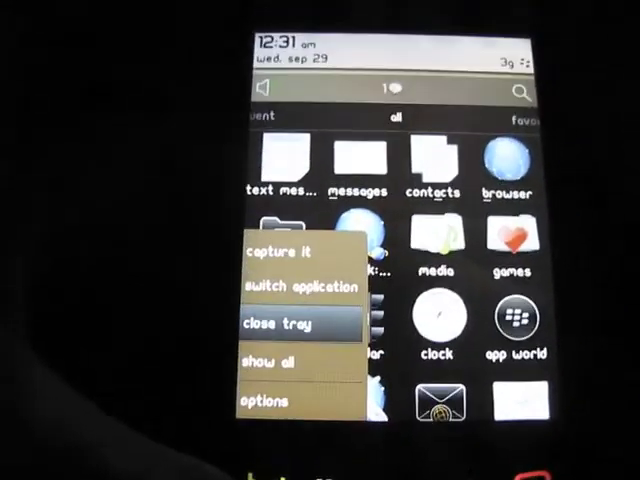
Show and close the clock app's popup options, then move focus up toward the tab bar.
click(440, 312)
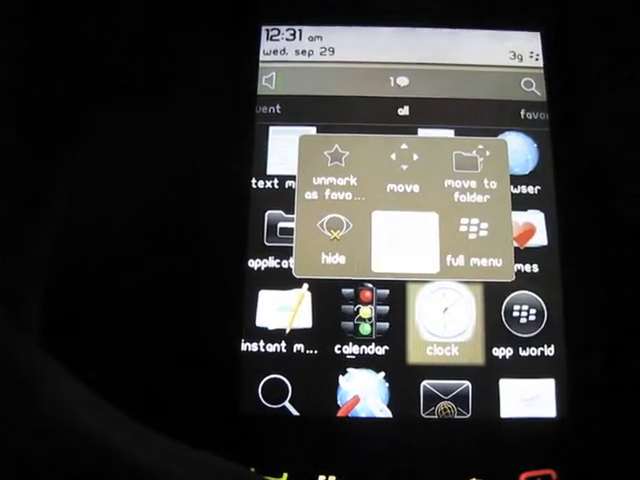
key(Escape)
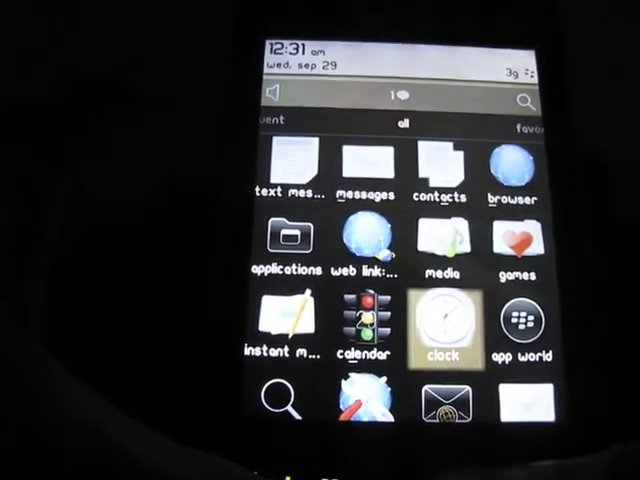
key(Up)
key(Up)
key(Up)
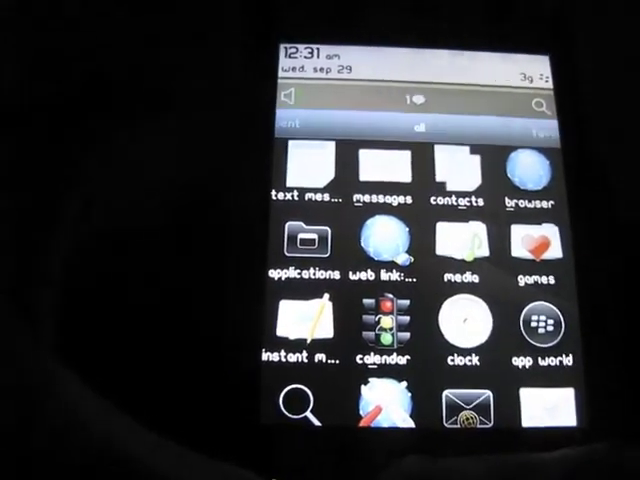
Move focus across the top two rows of app icons, ending on the options app.
key(Down)
key(Left)
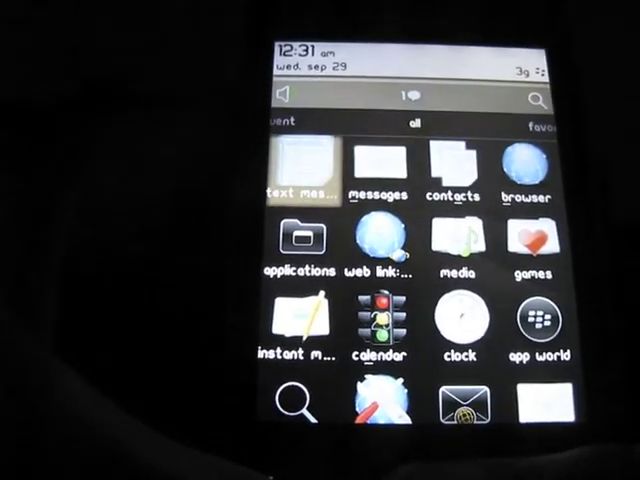
key(Right)
key(Right)
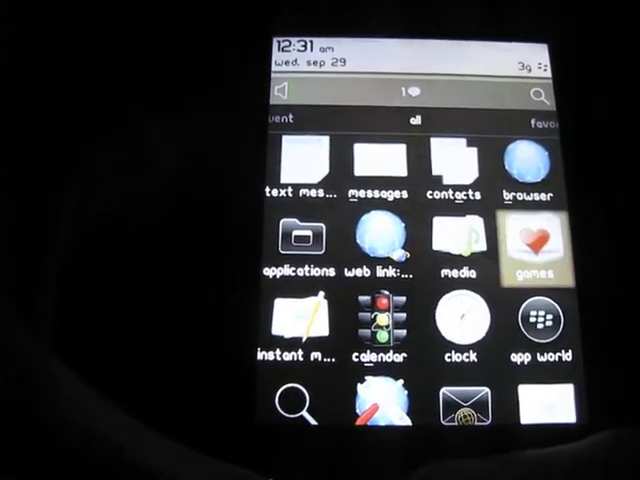
key(Down)
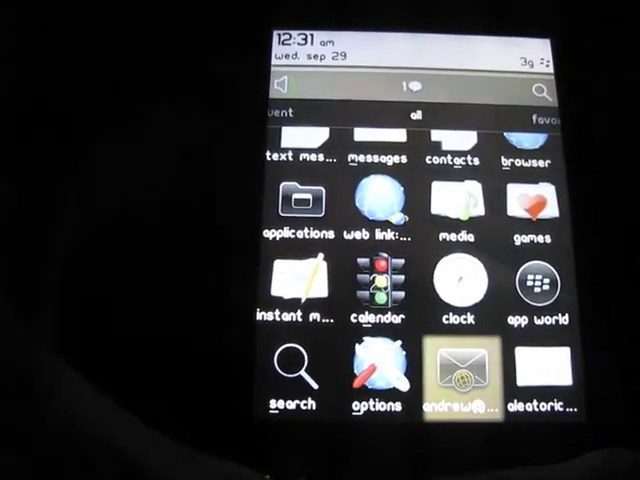
key(Left)
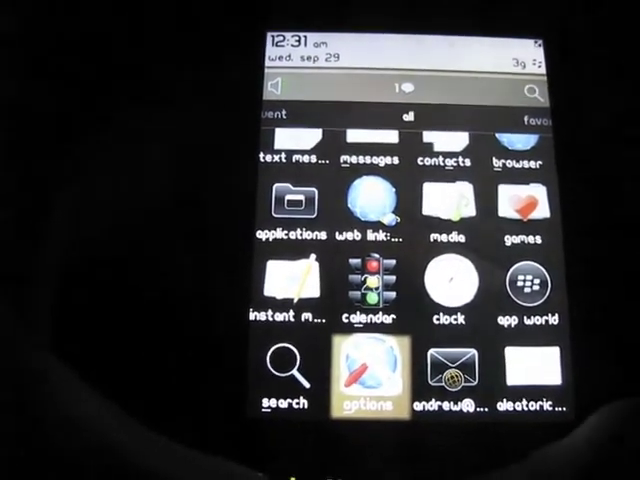
Collapse the tray, switch it to Favorites, and bring up the connections management panel.
key(Escape)
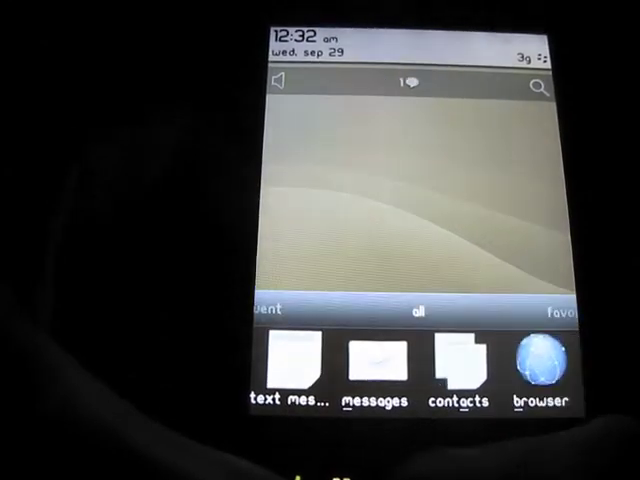
key(Right)
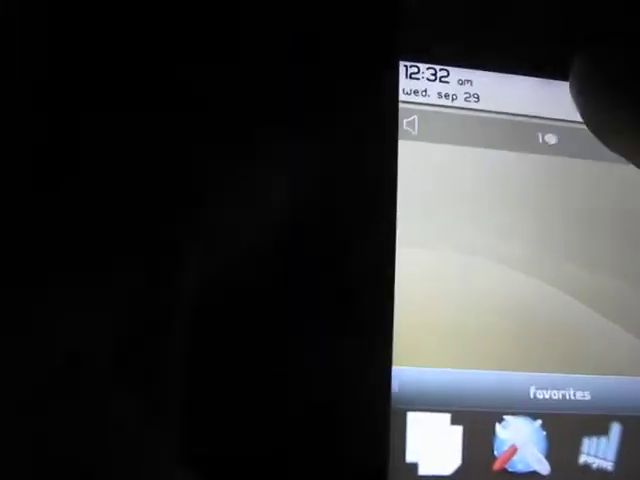
click(560, 70)
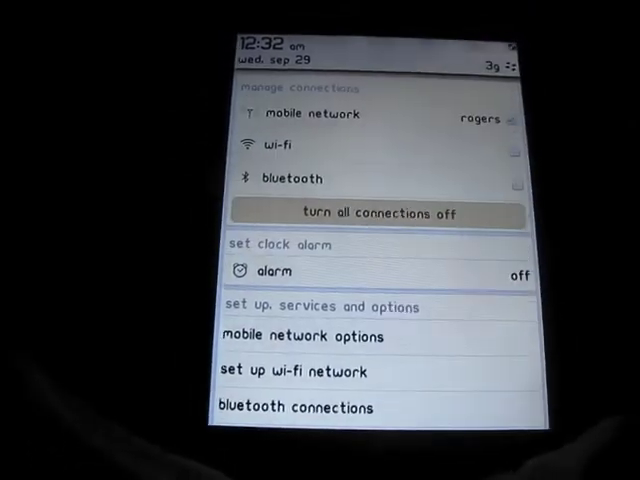
drag(490, 345, 580, 100)
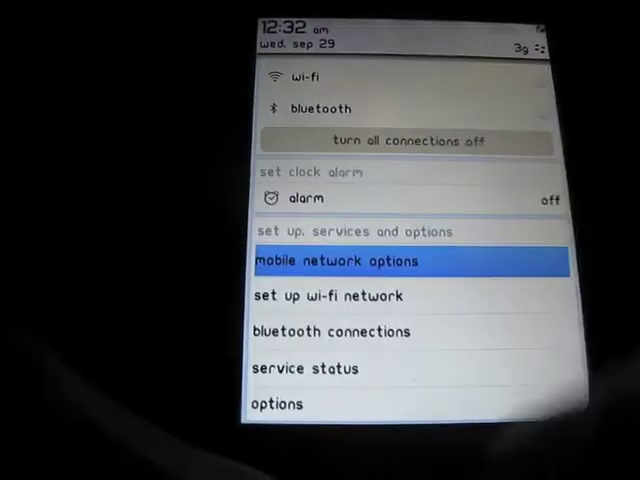
Close the connections panel, expand the tray to the All apps grid, and launch Contacts.
key(Escape)
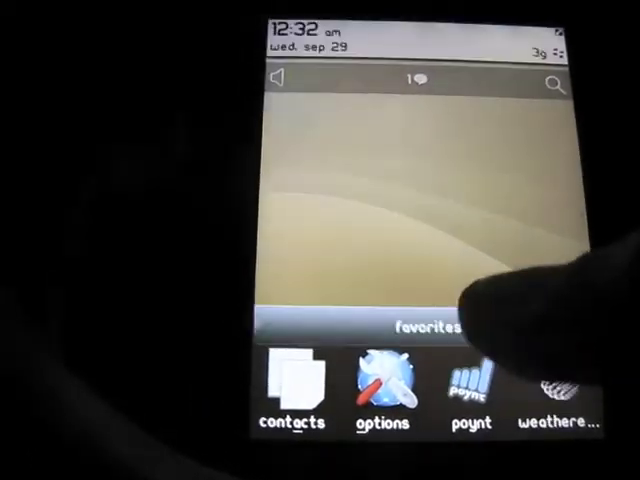
drag(520, 370, 470, 220)
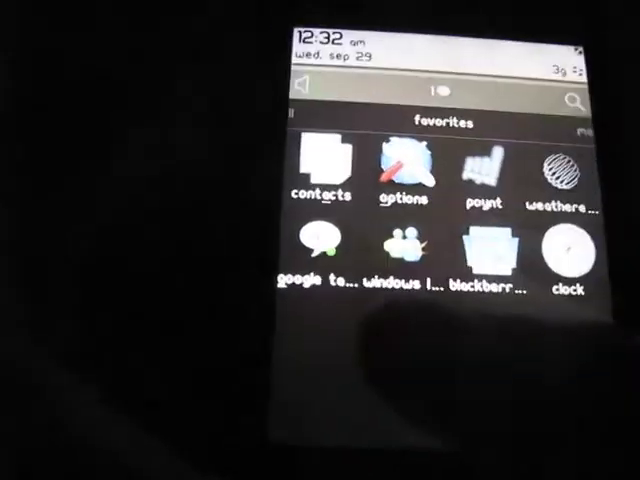
drag(360, 320, 540, 320)
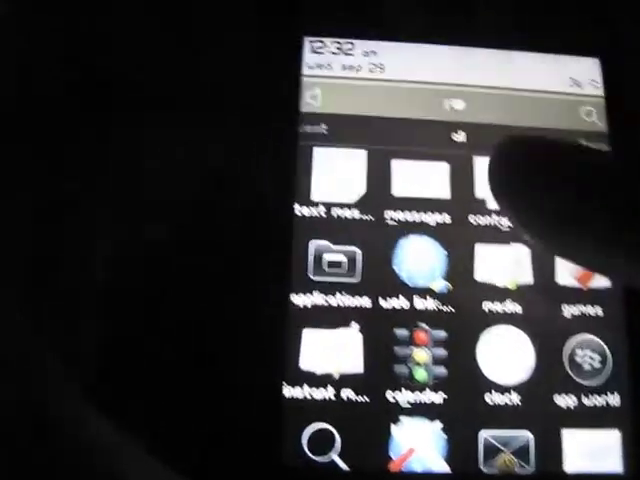
click(448, 145)
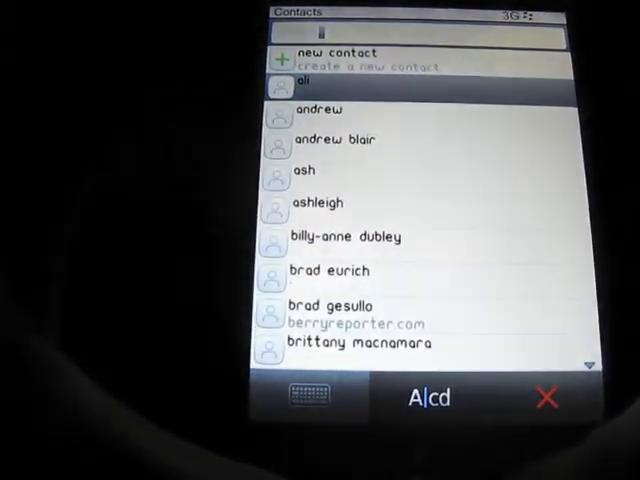
Close the Contacts app and return to the app tray.
key(Escape)
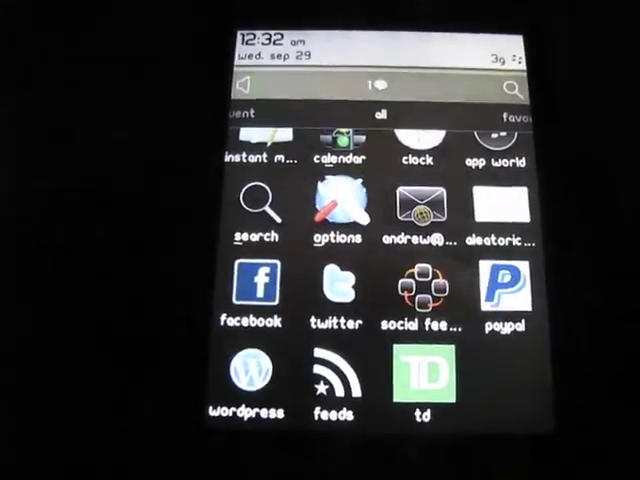
scroll(380, 270, up, 3)
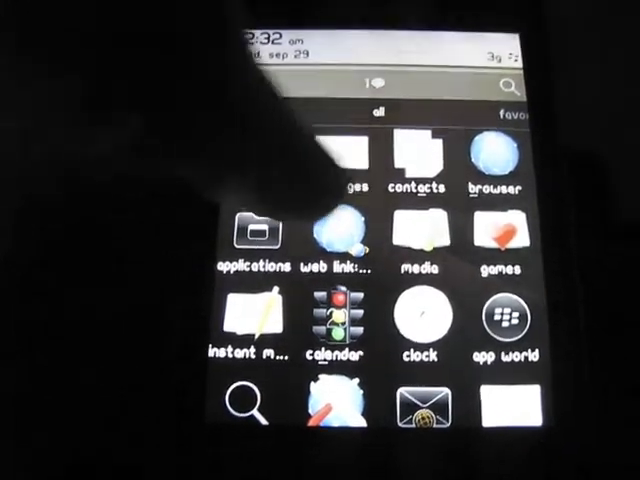
scroll(380, 270, right, 1)
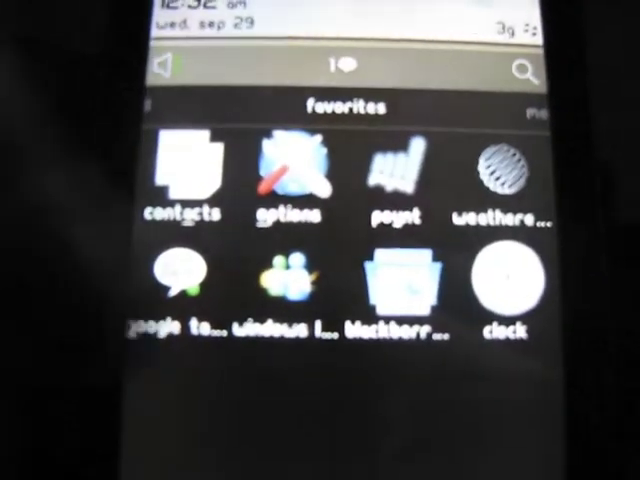
scroll(350, 270, right, 1)
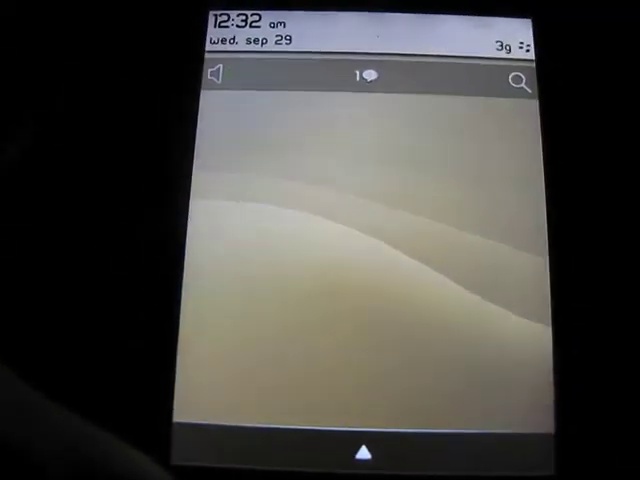
click(280, 30)
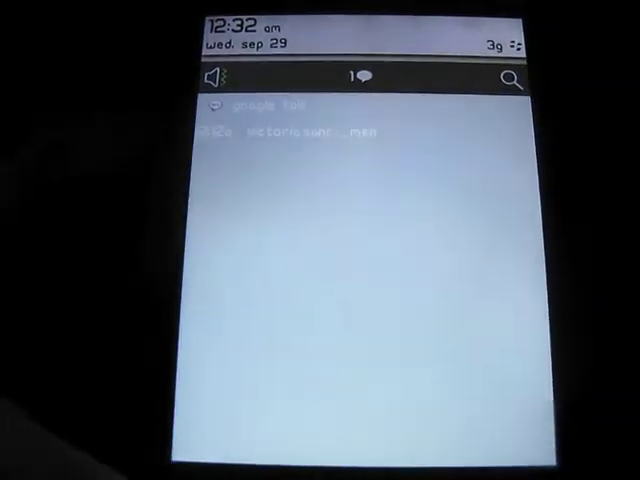
key(Escape)
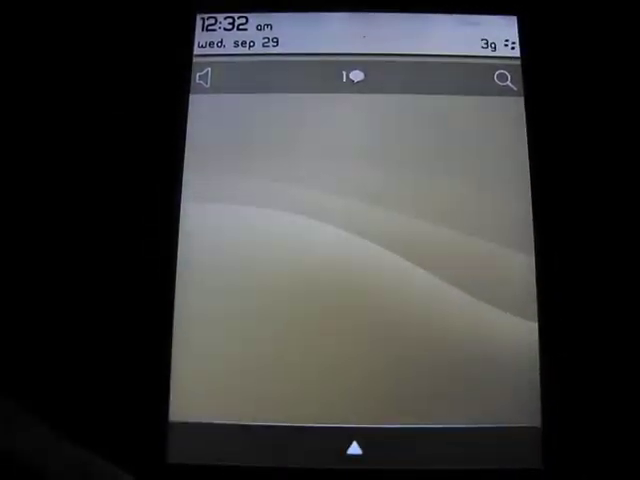